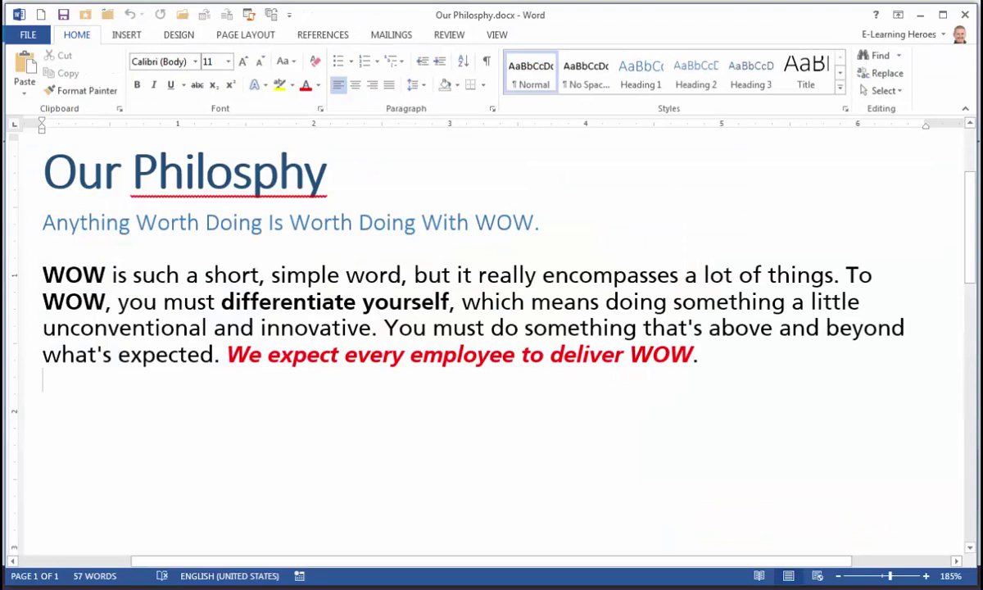
# Copy the entire Our Philosophy passage in Word, then return to the Storyline project
pyautogui.click(252, 214)
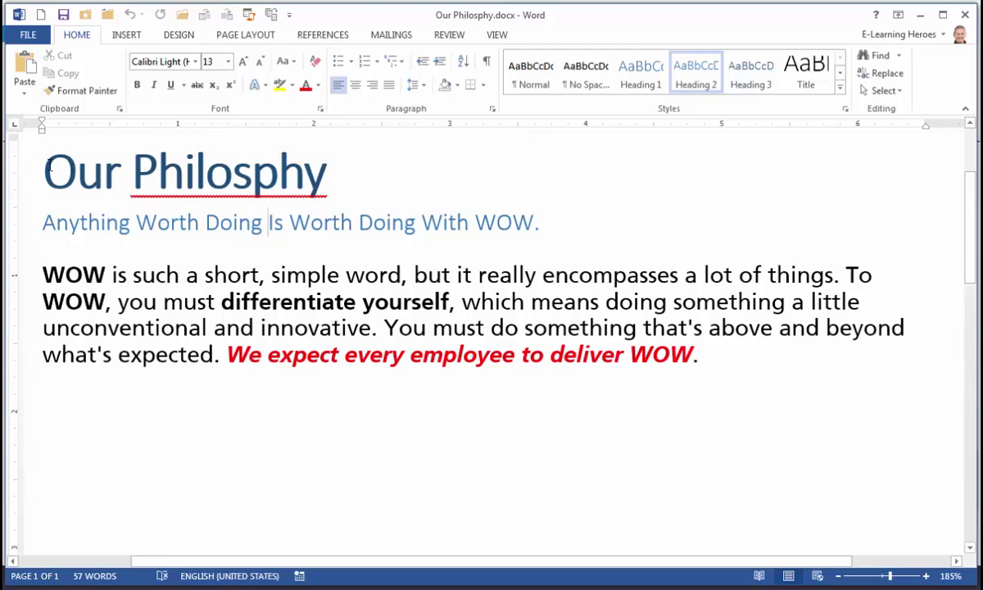
pyautogui.moveTo(49, 163); pyautogui.dragTo(724, 358)
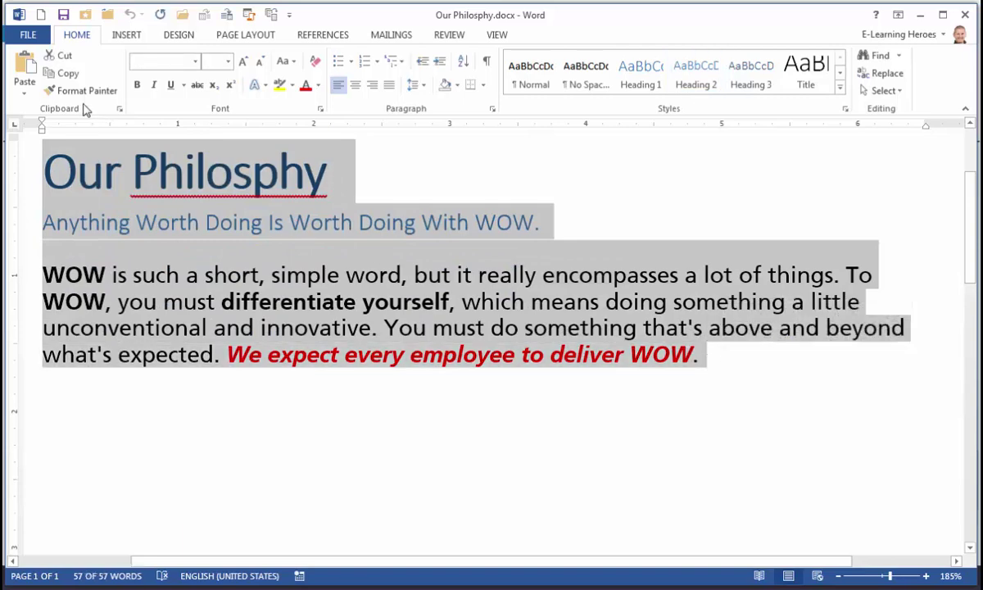
pyautogui.click(66, 73)
pyautogui.hotkey('alt', 'Tab')
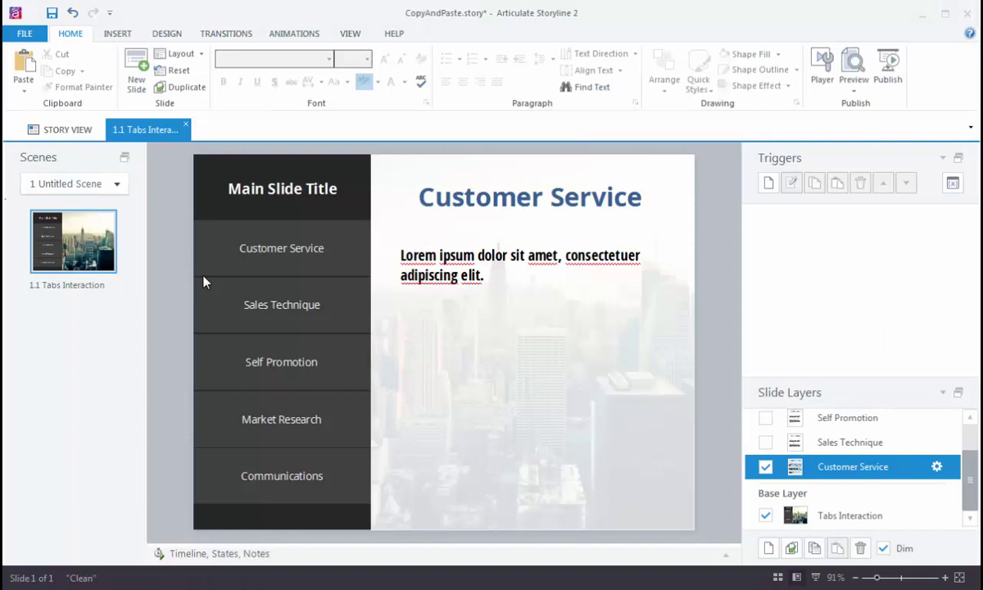
pyautogui.click(421, 275)
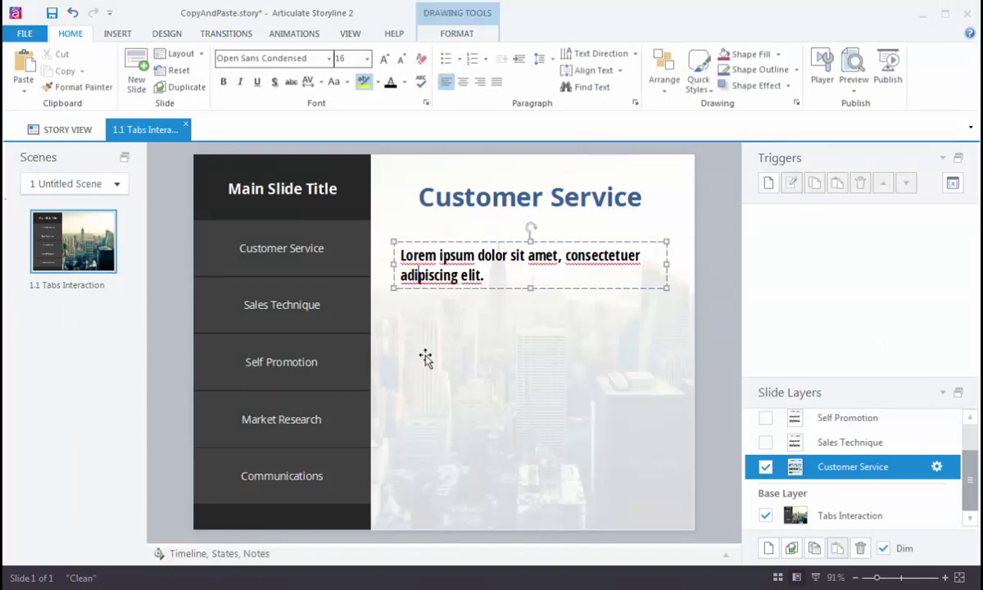
pyautogui.doubleClick(449, 260)
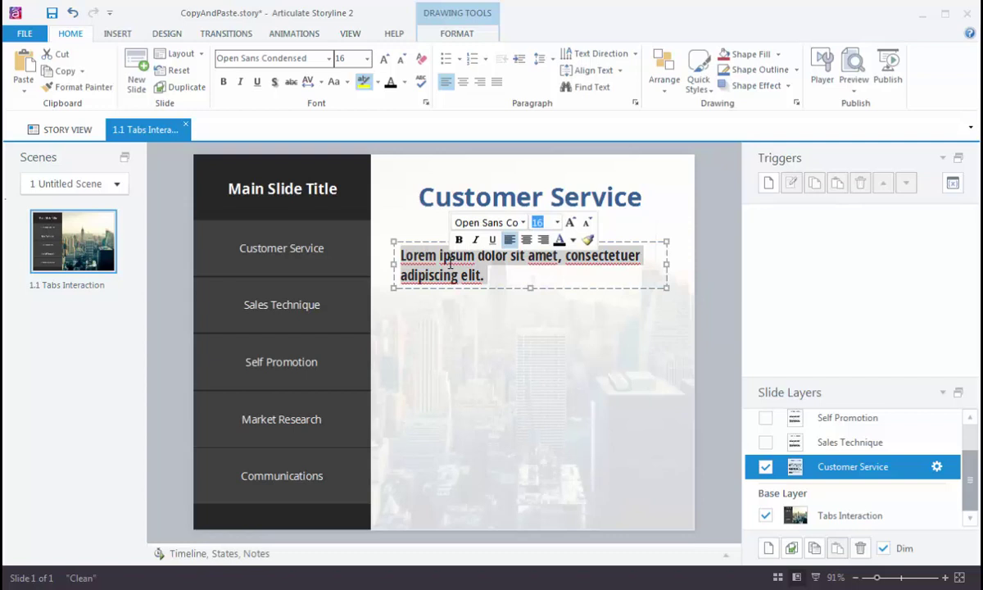
pyautogui.click(27, 95)
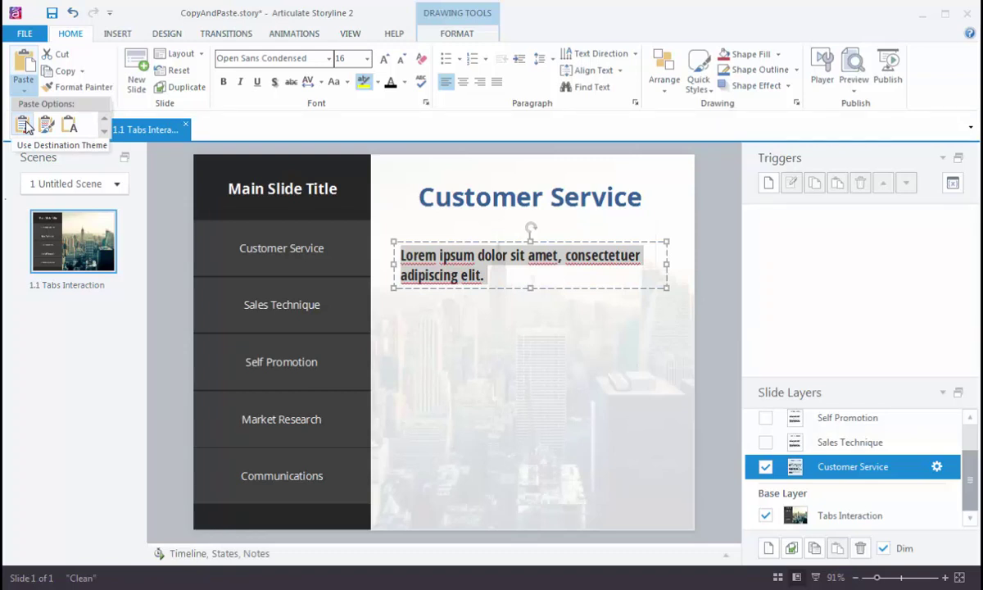
pyautogui.click(25, 124)
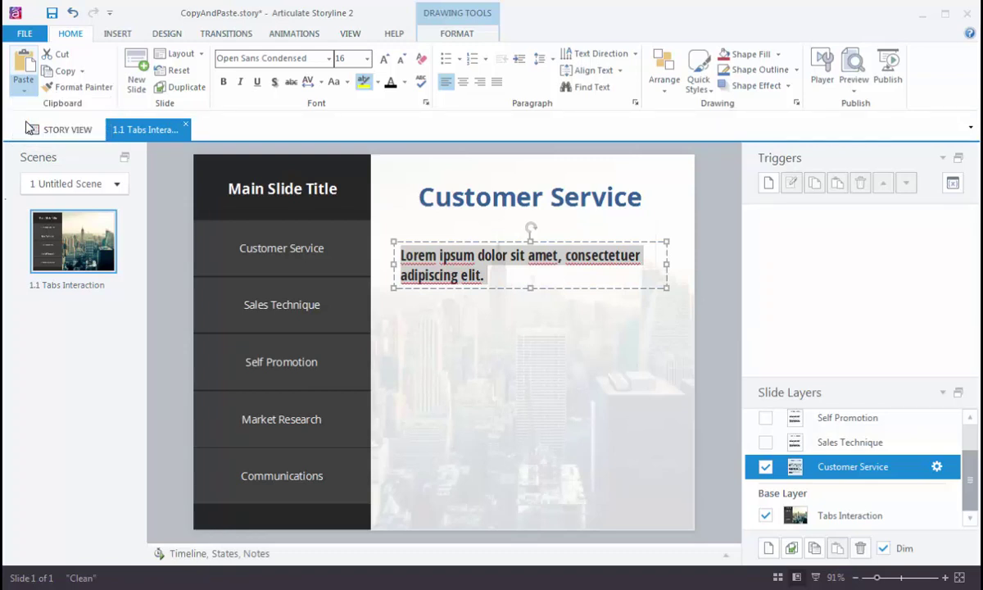
pyautogui.click(409, 261)
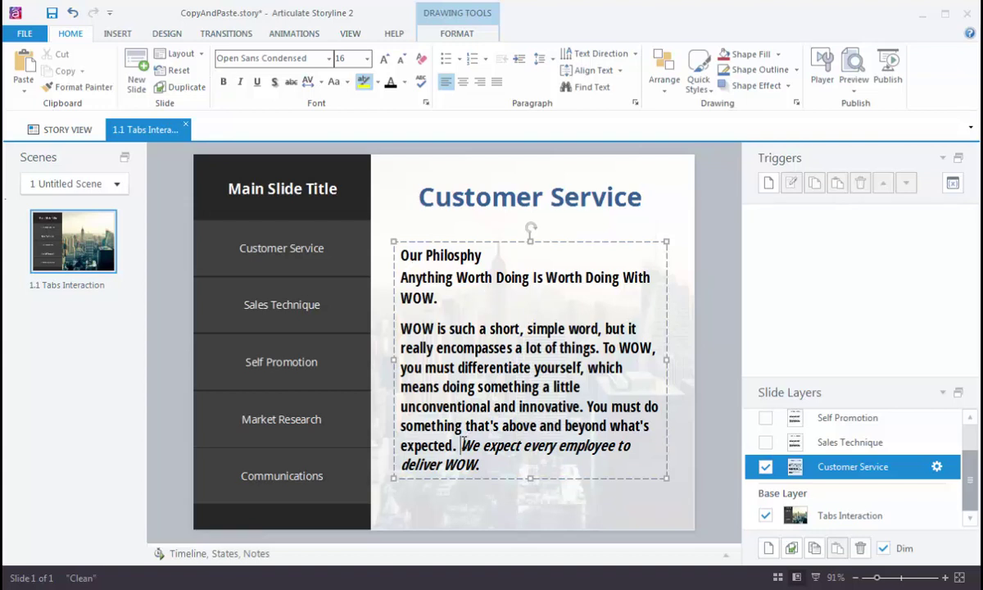
pyautogui.moveTo(461, 445); pyautogui.dragTo(477, 464)
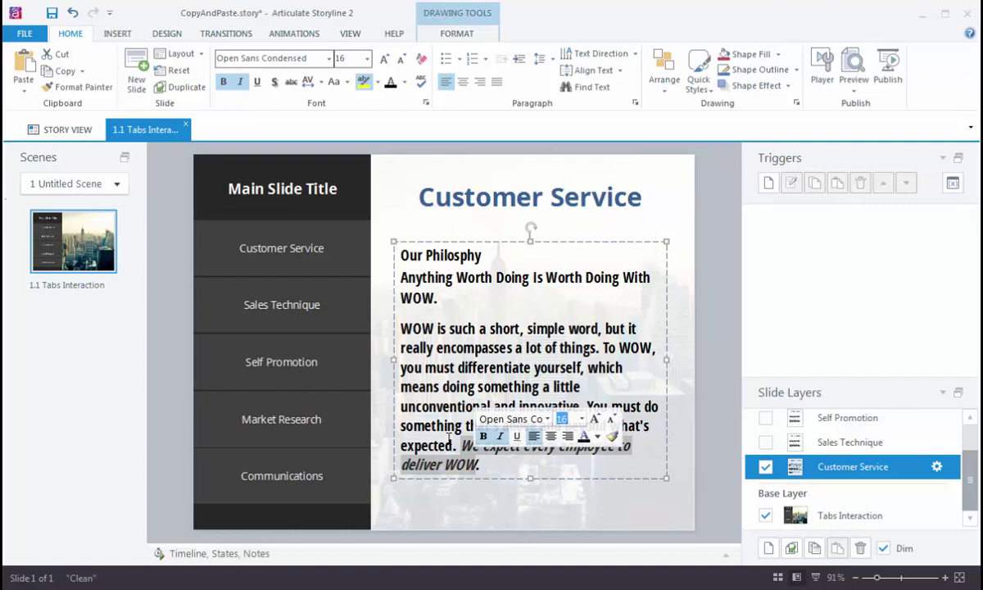
pyautogui.hotkey('ctrl', 'z')
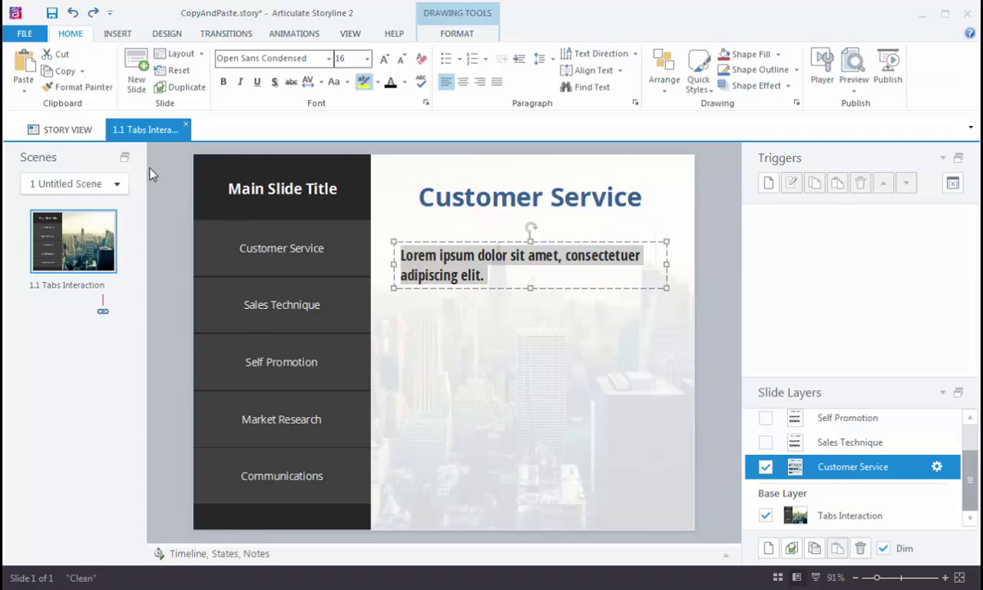
# Paste the Word passage over the placeholder using Keep Source Formatting
pyautogui.click(27, 93)
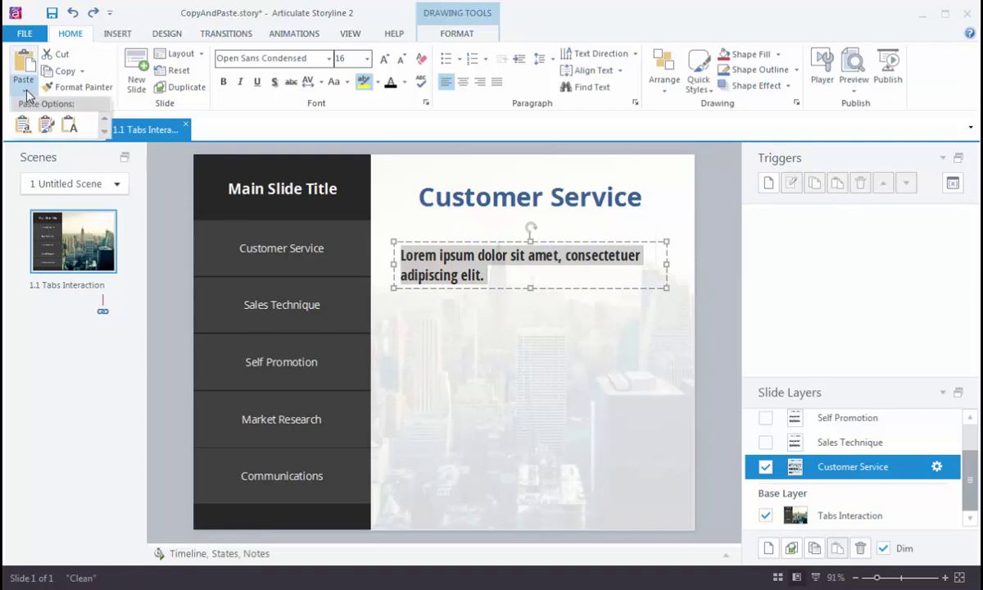
pyautogui.click(45, 127)
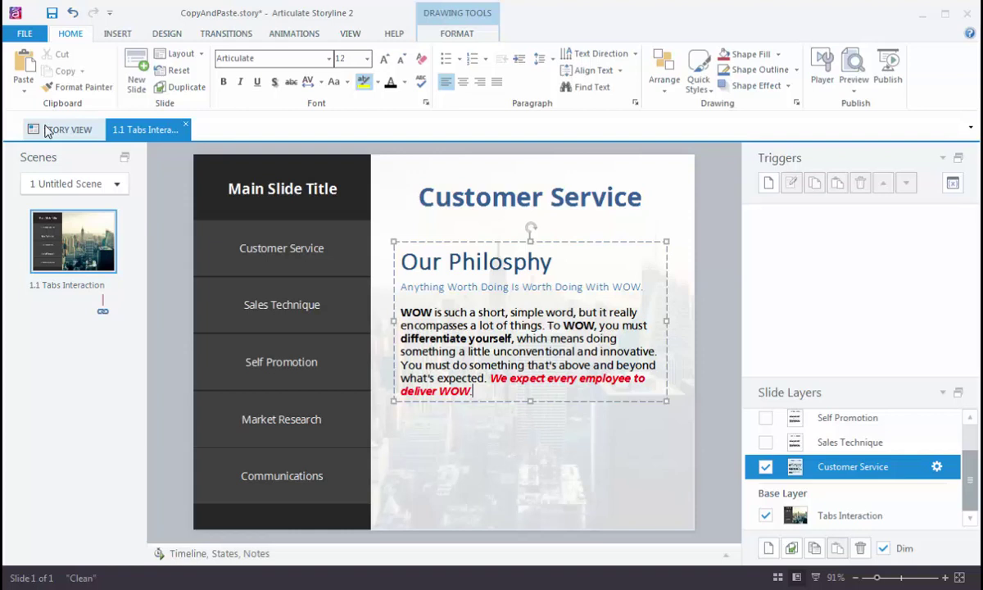
# Undo that paste and re-paste the passage with Keep Text Only
pyautogui.hotkey('ctrl', 'z')
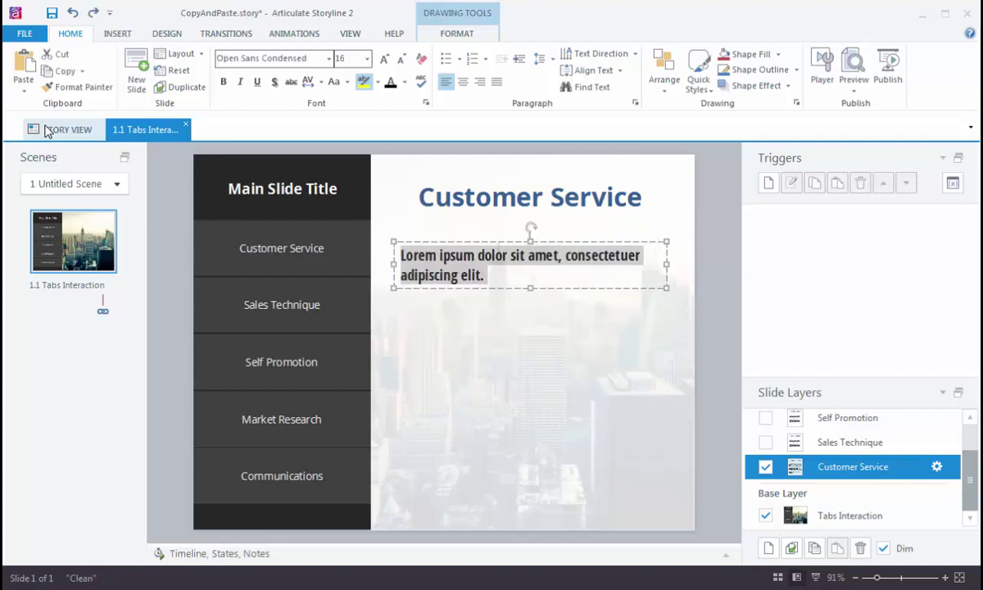
pyautogui.click(24, 84)
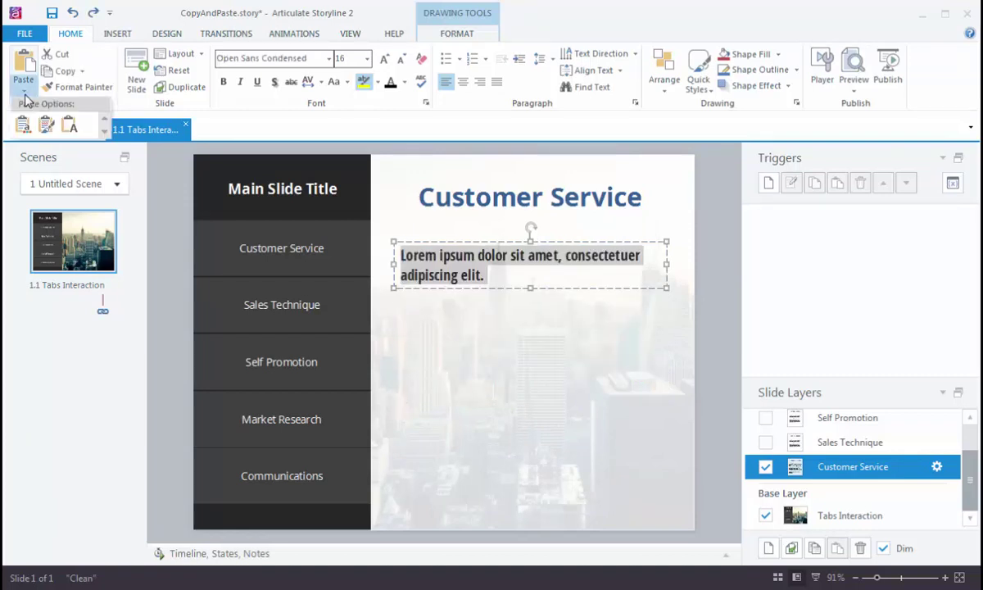
pyautogui.click(69, 128)
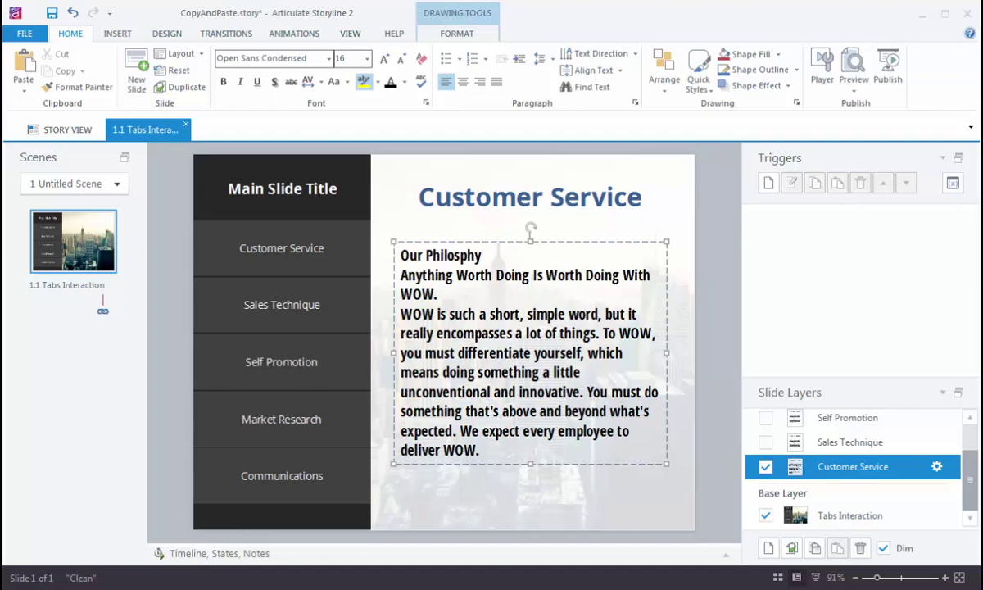
# On the base layer, copy the Customer tab's 'Show layer Customer Service' trigger
pyautogui.click(849, 515)
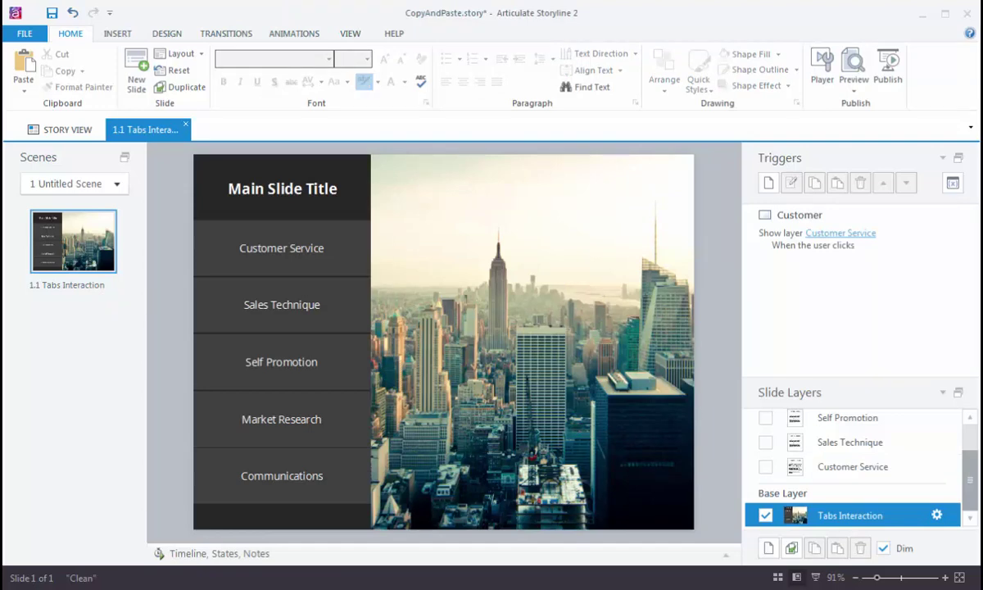
pyautogui.click(780, 247)
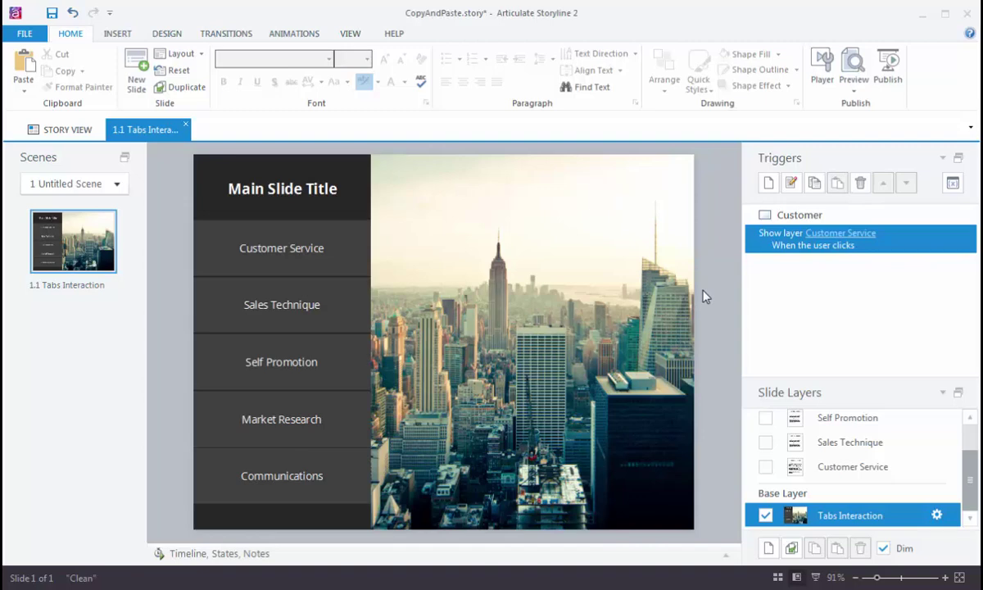
pyautogui.click(814, 184)
# Paste the copied trigger onto the four tab buttons below Customer Service
pyautogui.moveTo(172, 262)
pyautogui.mouseDown()
pyautogui.moveTo(258, 385)
pyautogui.moveTo(394, 524)
pyautogui.mouseUp()
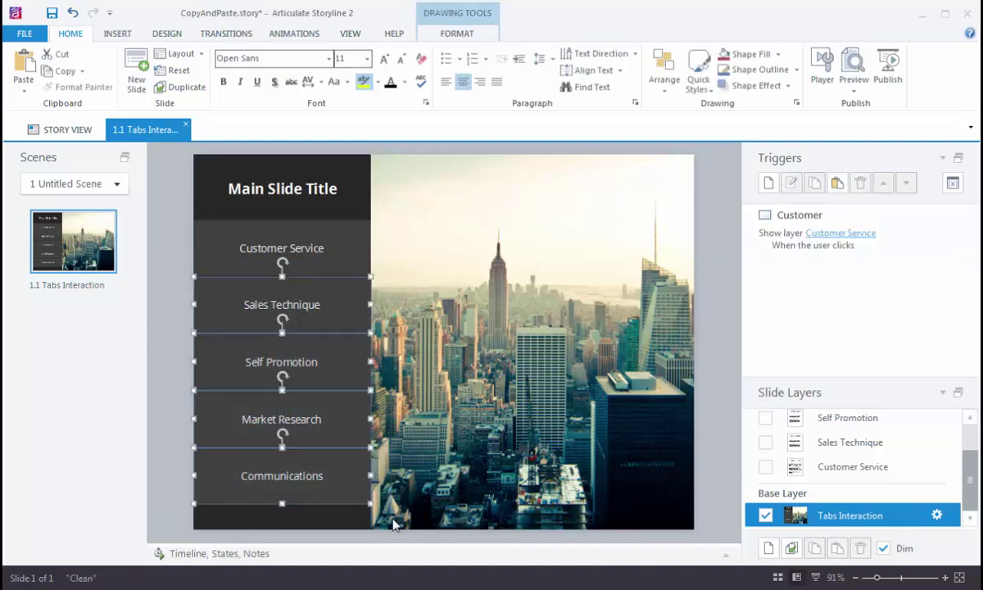
pyautogui.click(838, 184)
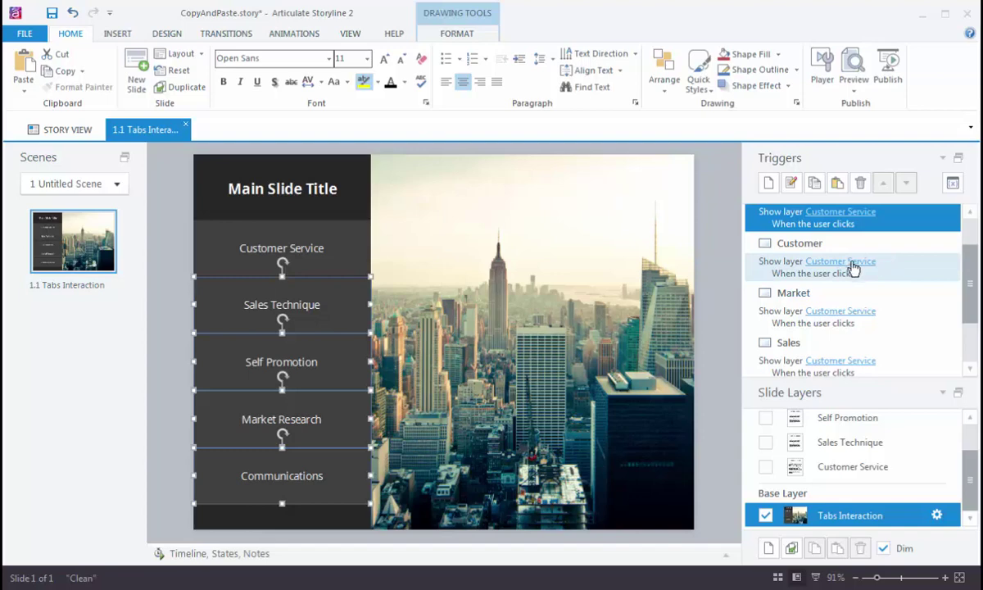
# Retarget the pasted triggers: Market→Market Research, Sales→Sales Technique, Communications→Communications
pyautogui.click(778, 321)
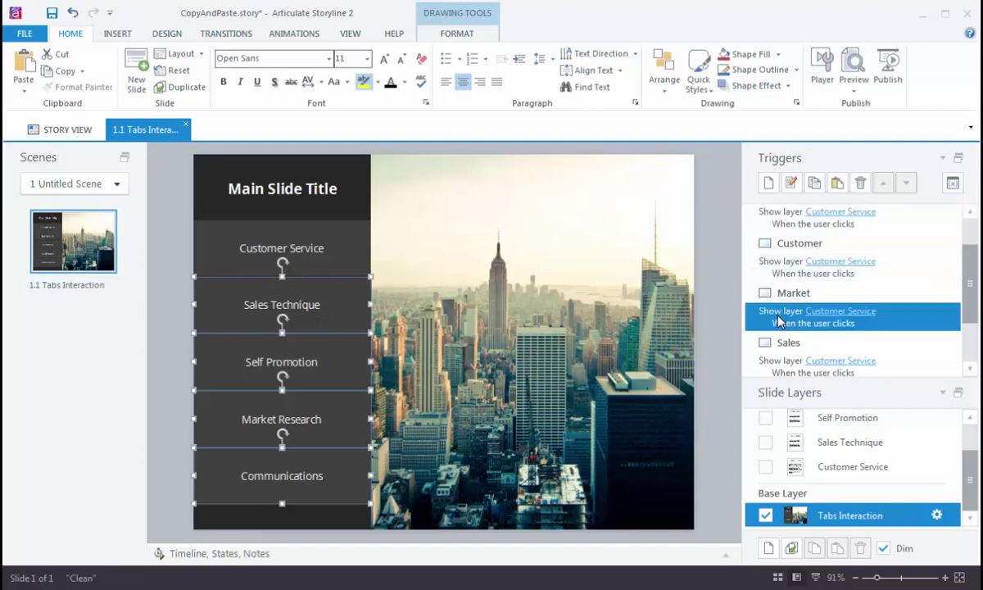
pyautogui.click(839, 312)
pyautogui.click(852, 403)
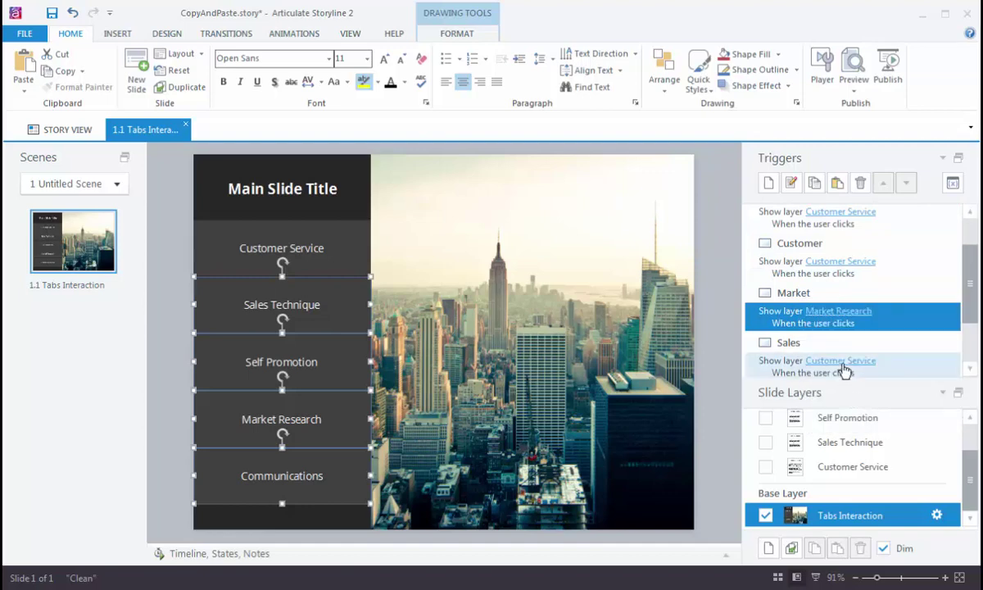
pyautogui.click(844, 370)
pyautogui.click(842, 332)
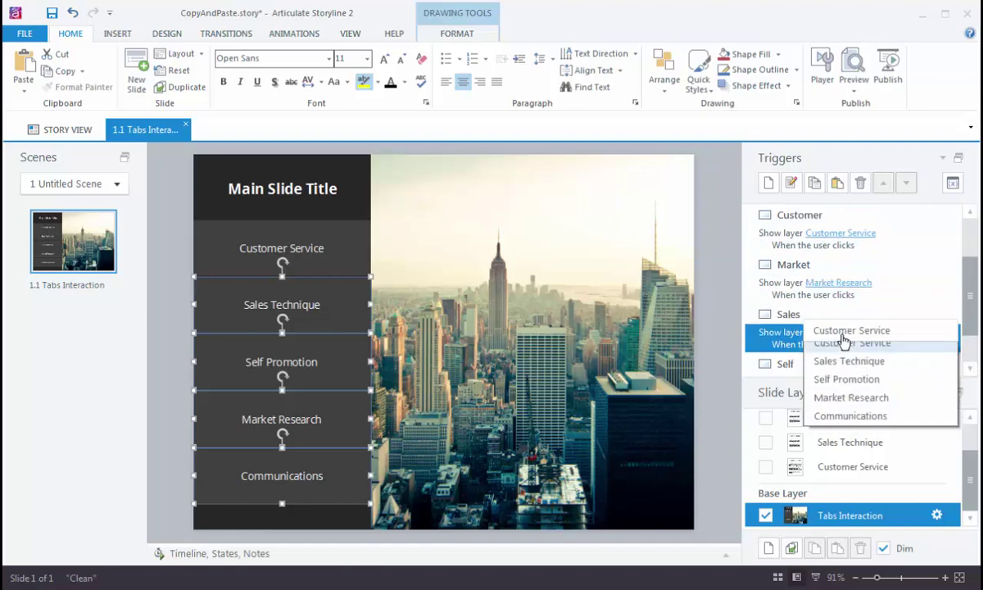
pyautogui.click(849, 387)
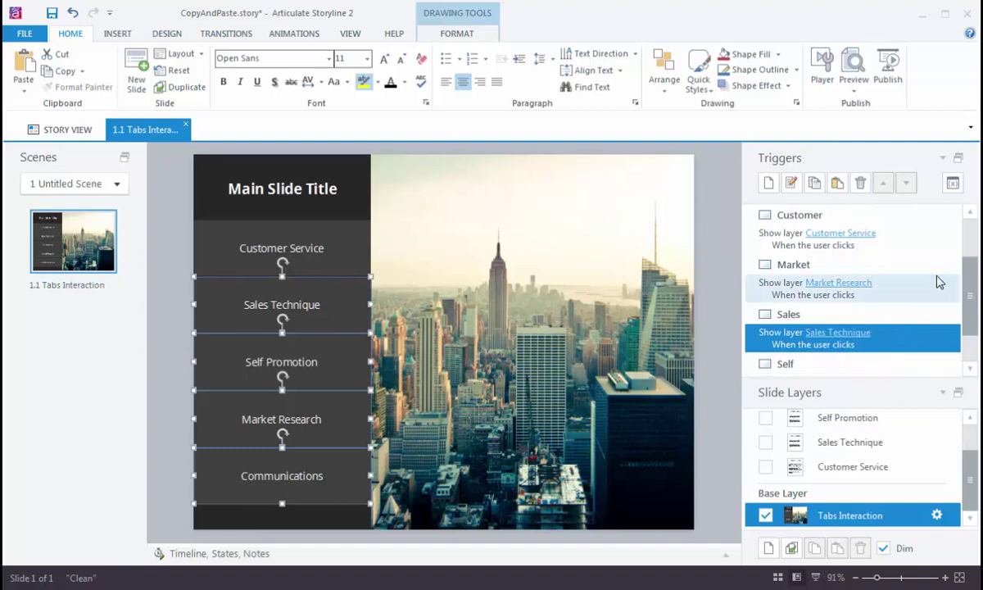
pyautogui.scroll(1, 968, 245)
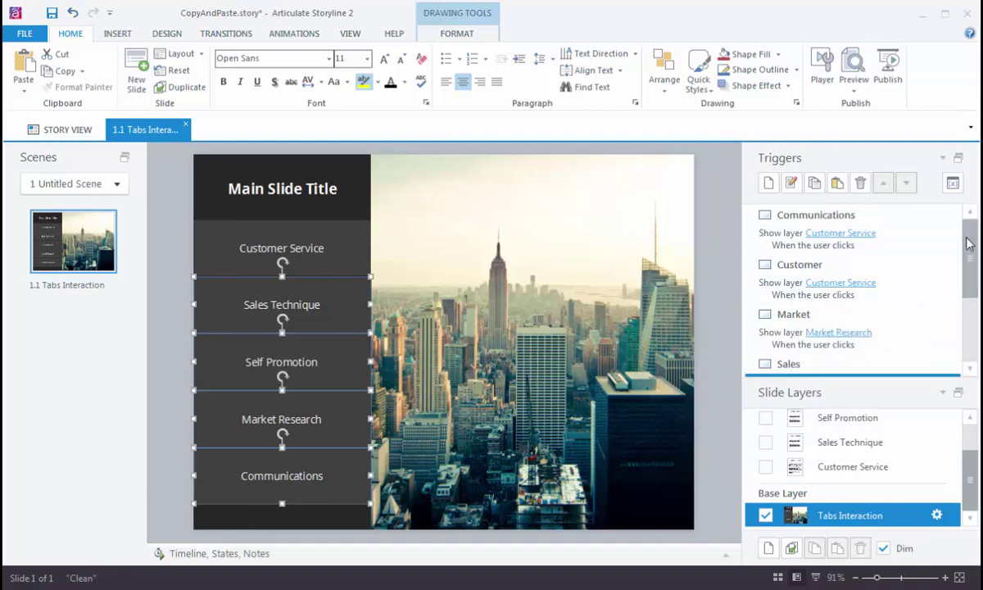
pyautogui.click(857, 241)
pyautogui.click(855, 236)
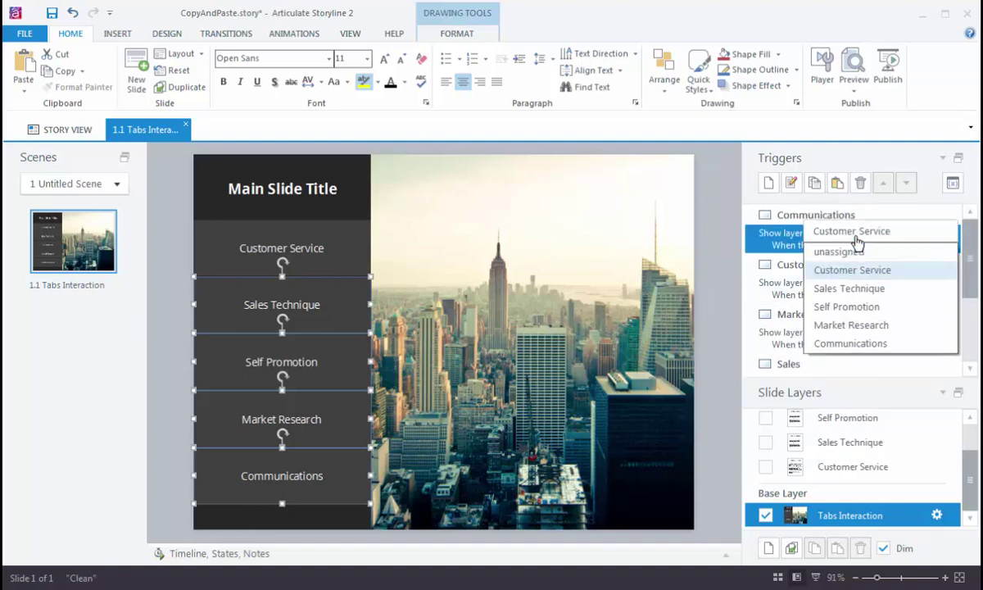
pyautogui.click(855, 345)
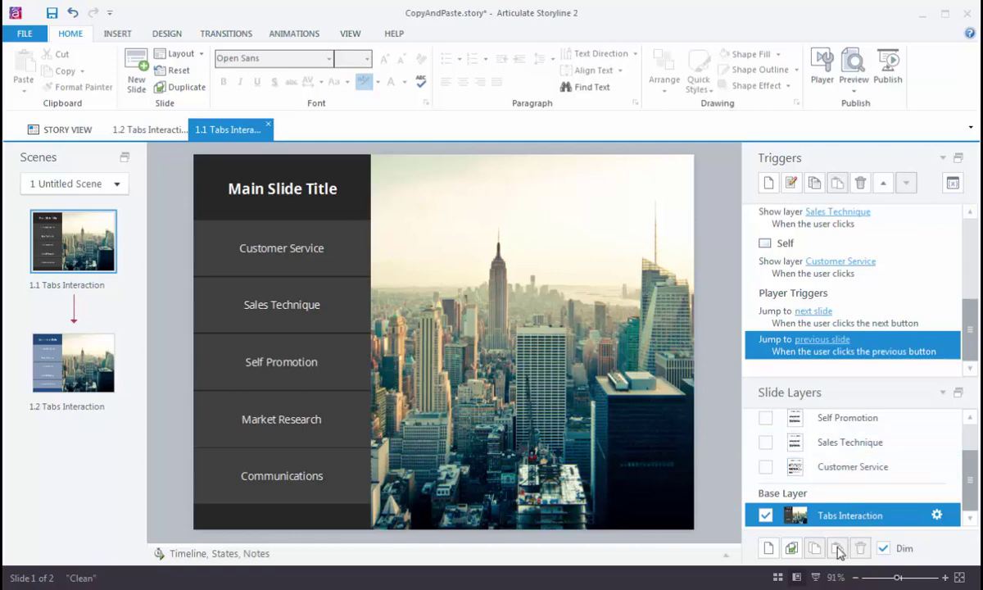
# Duplicate the Customer Service layer, copy it, and paste it onto slide 1.2 Tabs Interaction
pyautogui.click(843, 468)
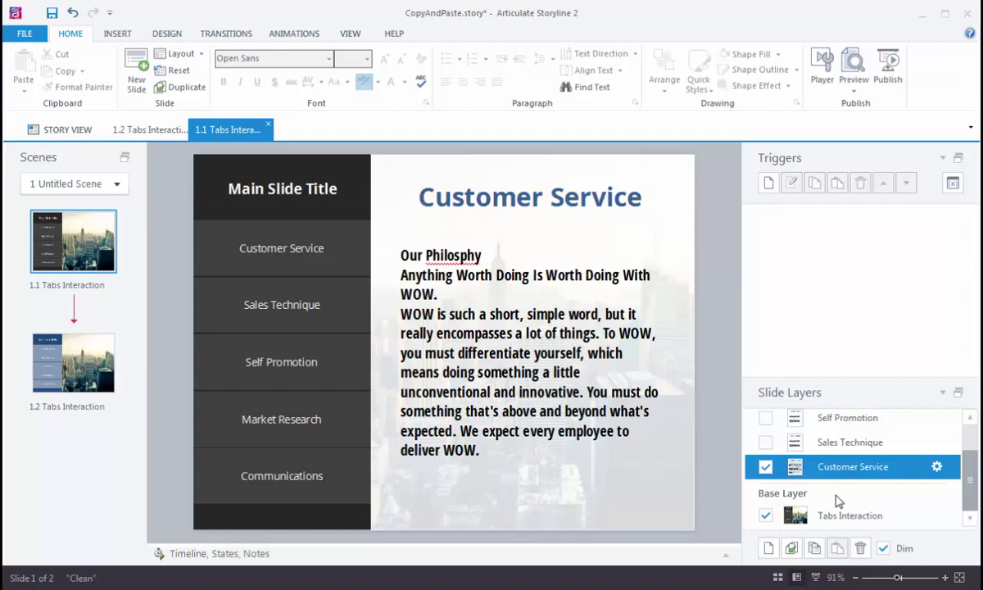
pyautogui.click(792, 549)
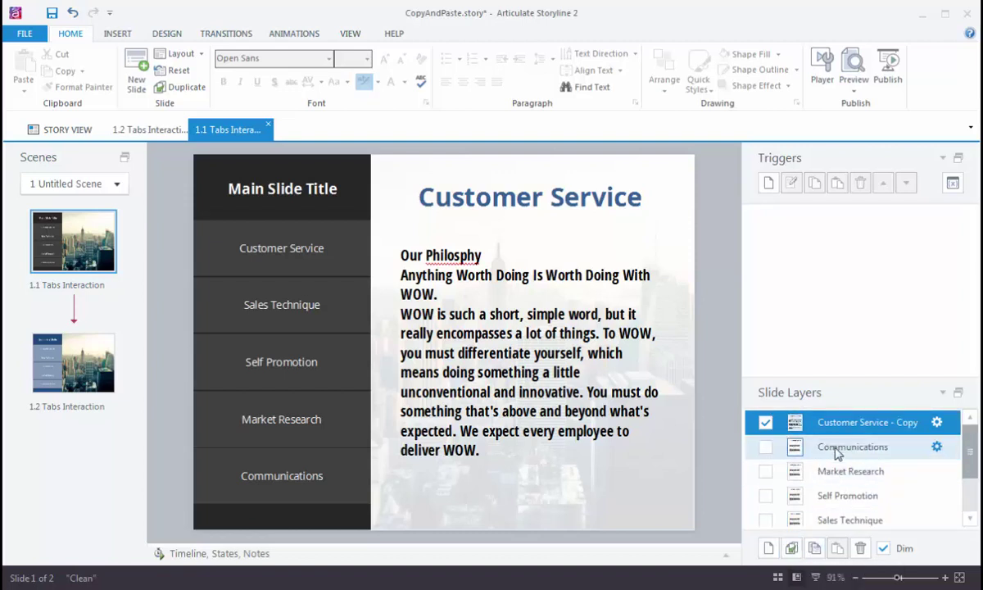
pyautogui.click(815, 549)
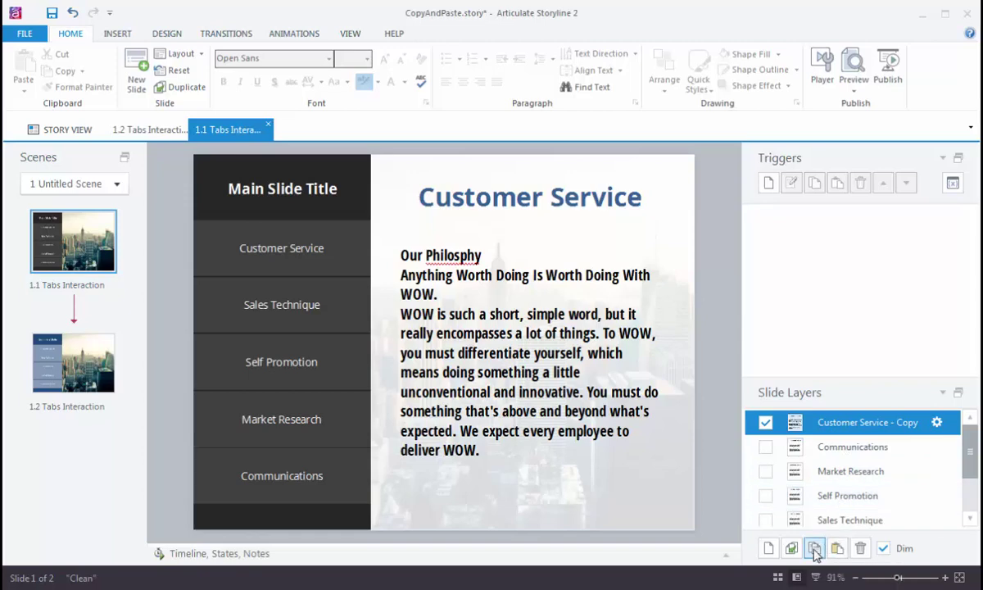
pyautogui.click(73, 367)
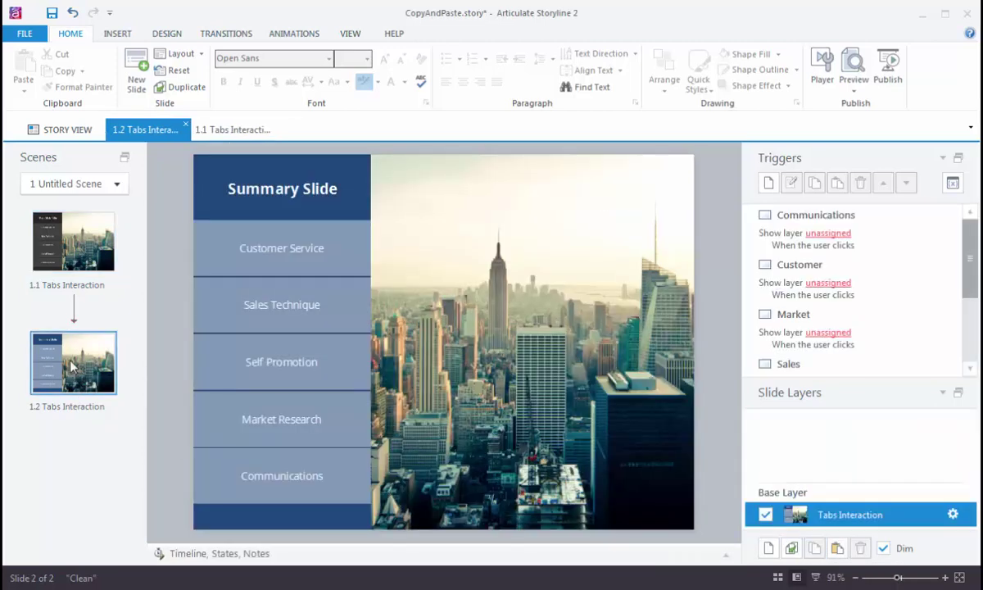
pyautogui.click(838, 548)
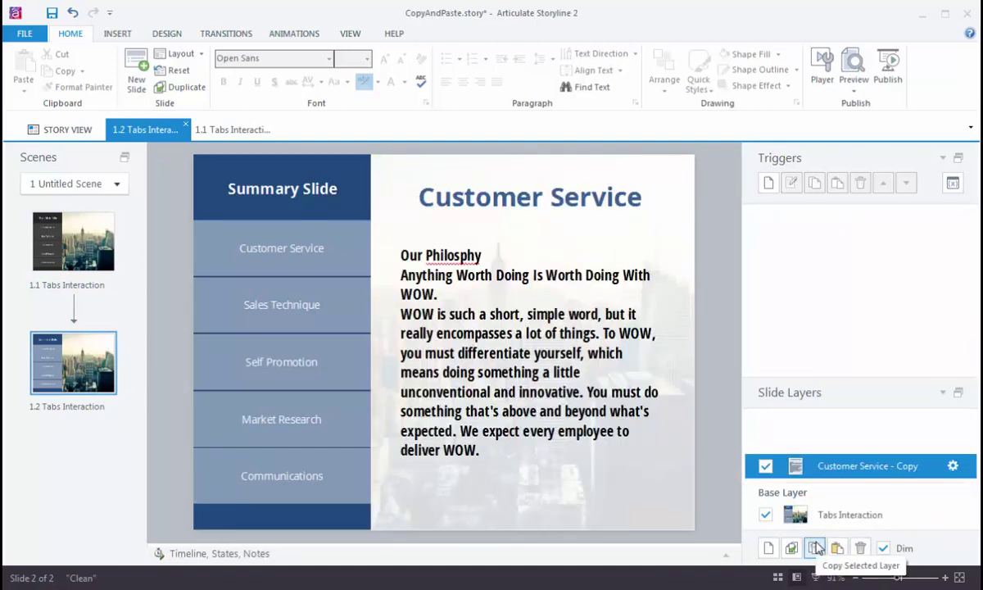